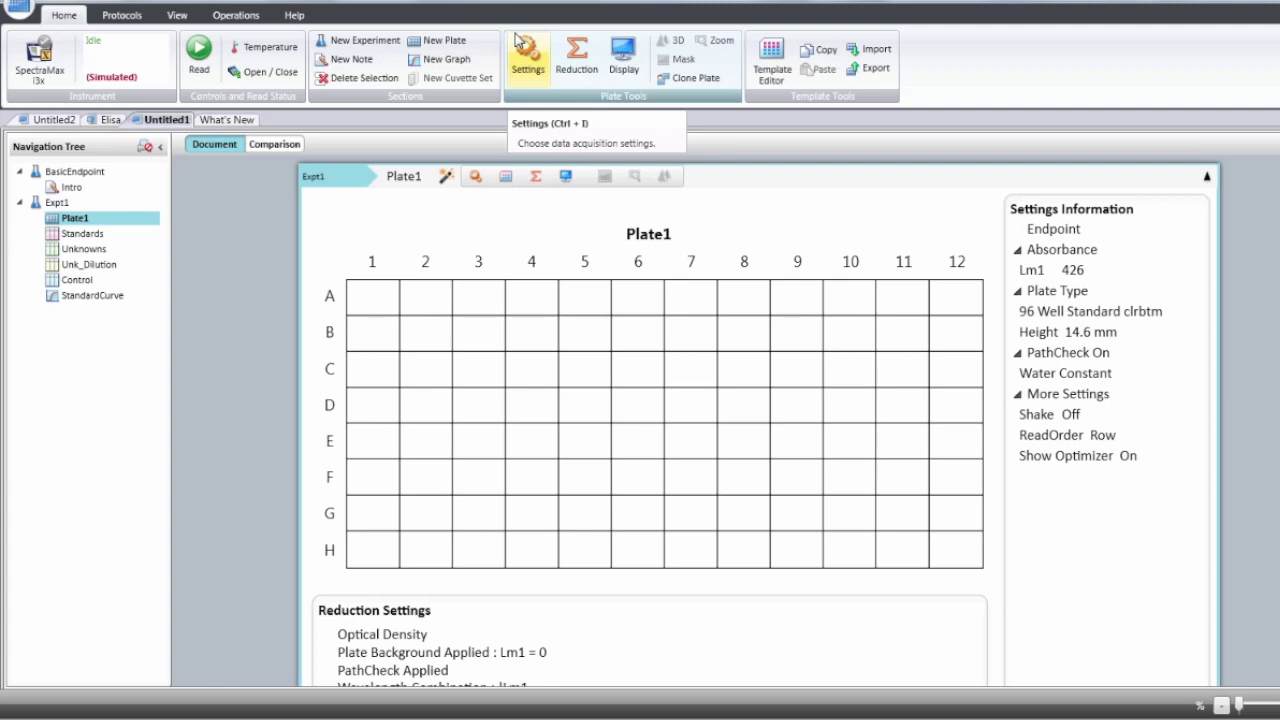
# In Plate1's read settings, keep one wavelength and change Lm1 from 426 to 451 nm.
pyautogui.click(477, 178)
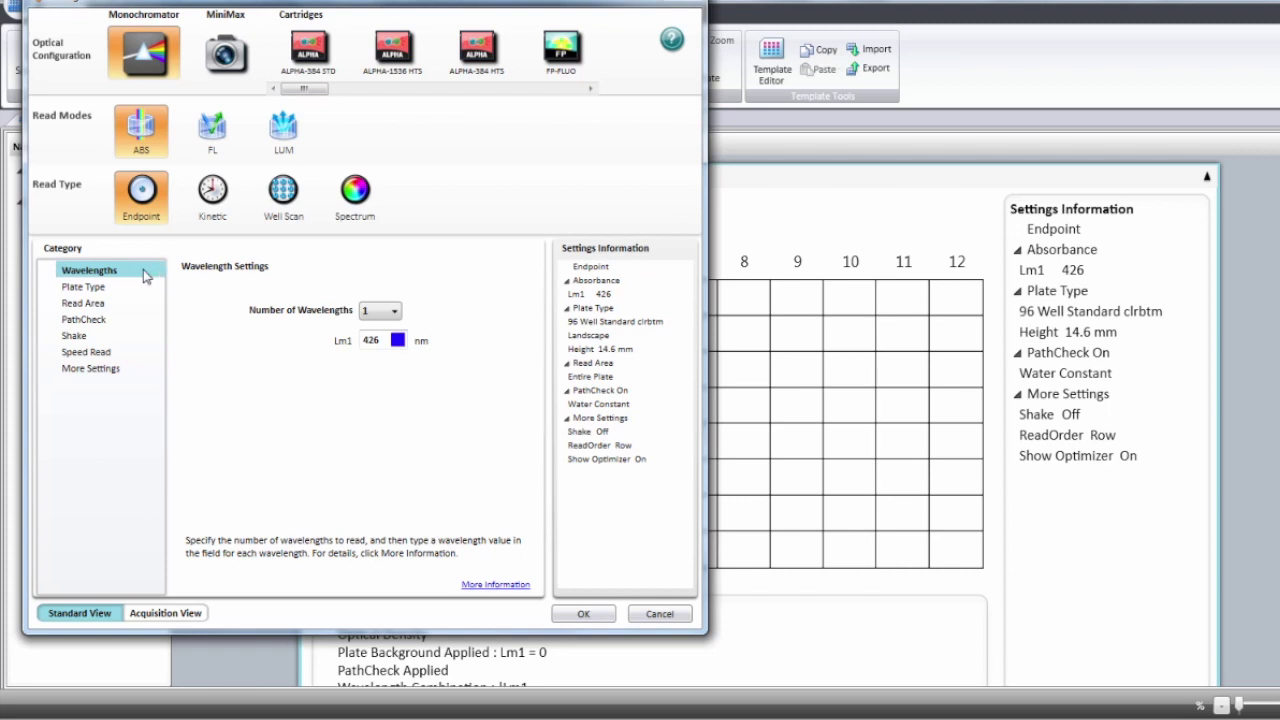
pyautogui.click(391, 312)
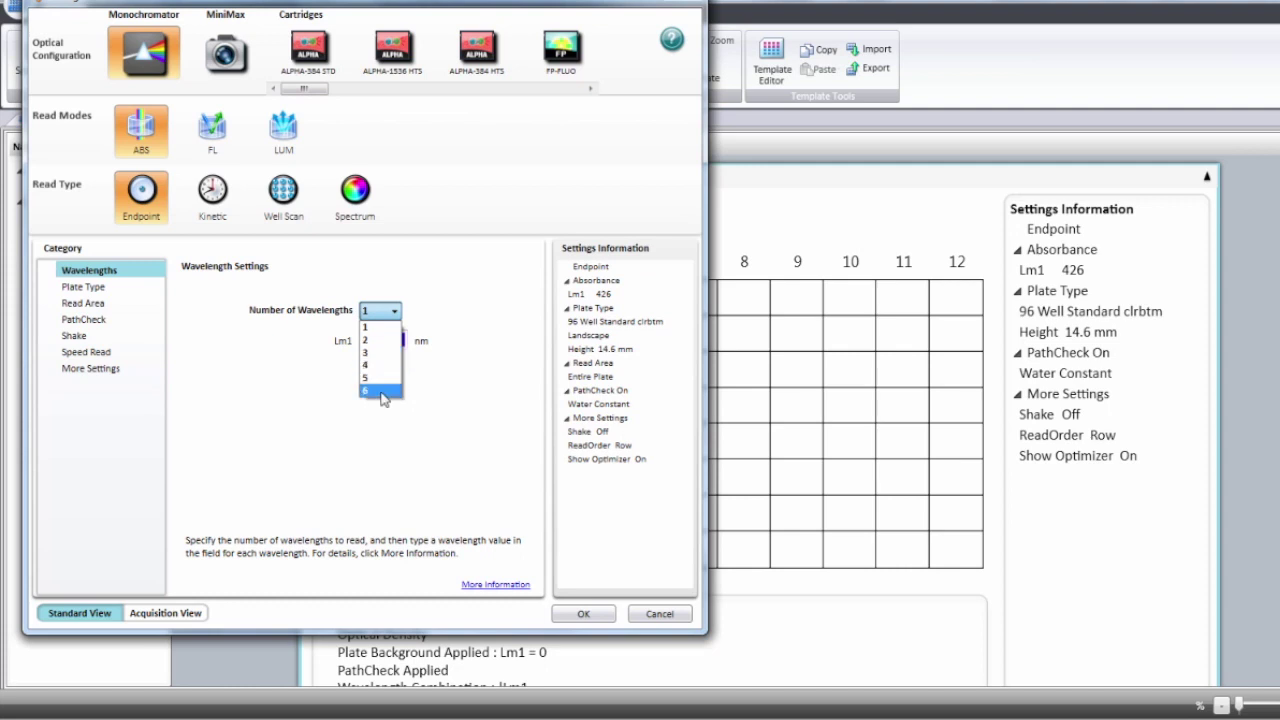
pyautogui.click(377, 333)
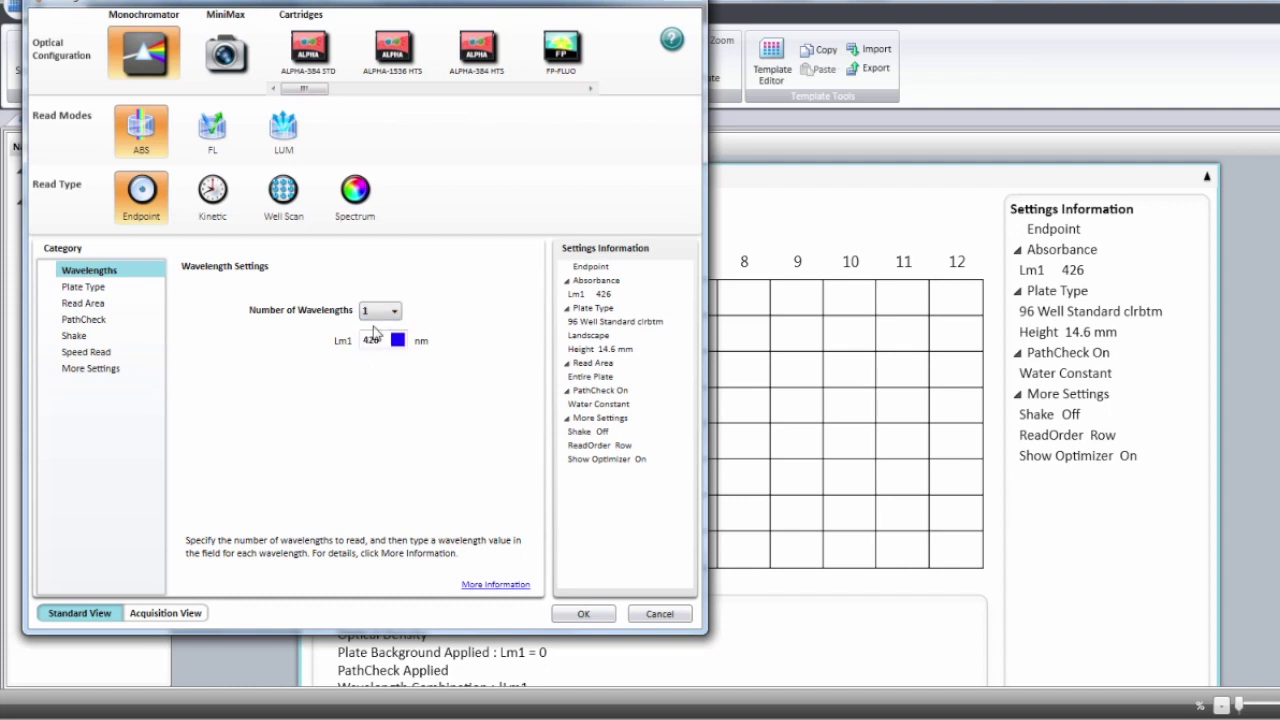
pyautogui.doubleClick(381, 339)
pyautogui.write('451')
pyautogui.click(84, 287)
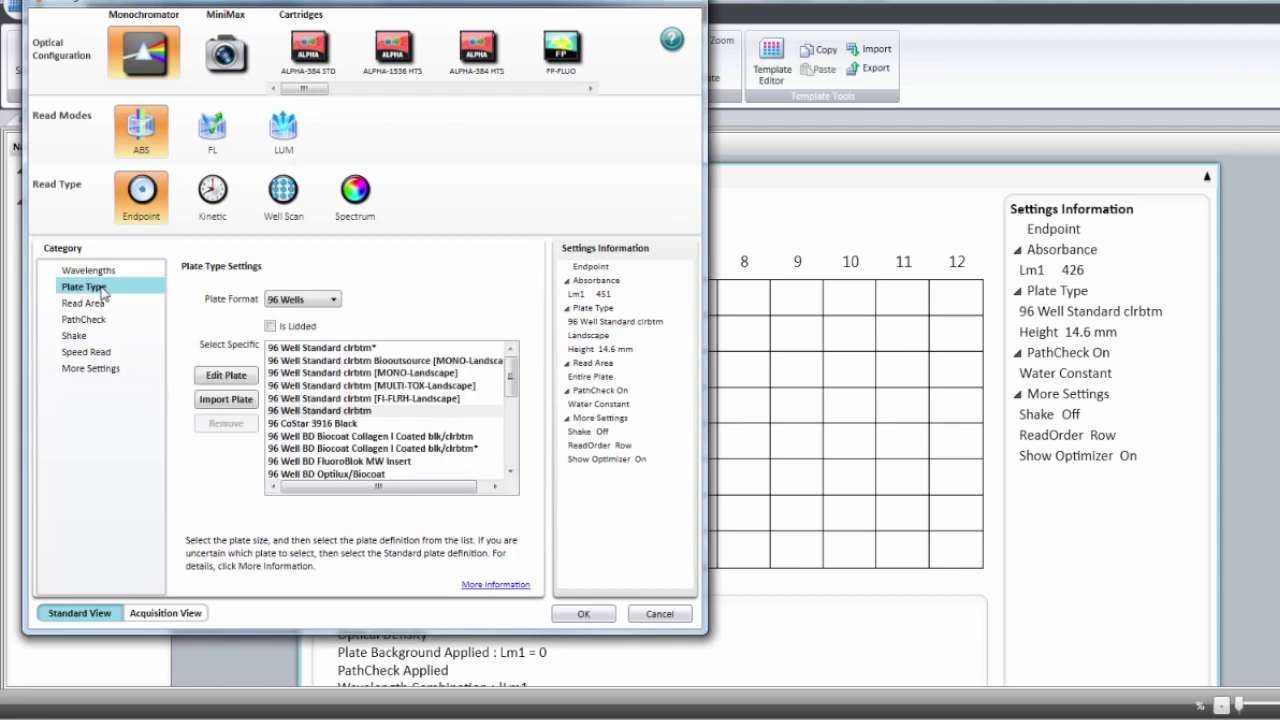
# Keep the 96 Wells format and choose the 96 Well Standard clrbtm plate definition.
pyautogui.click(335, 301)
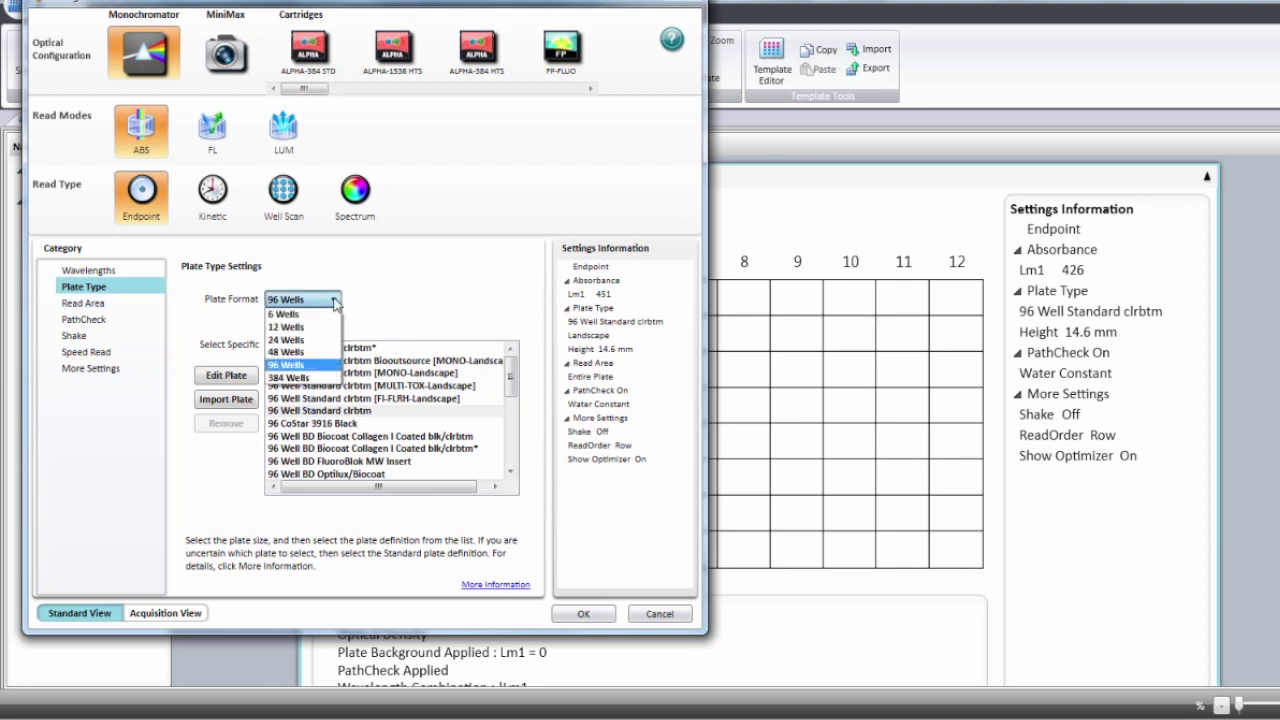
pyautogui.click(311, 368)
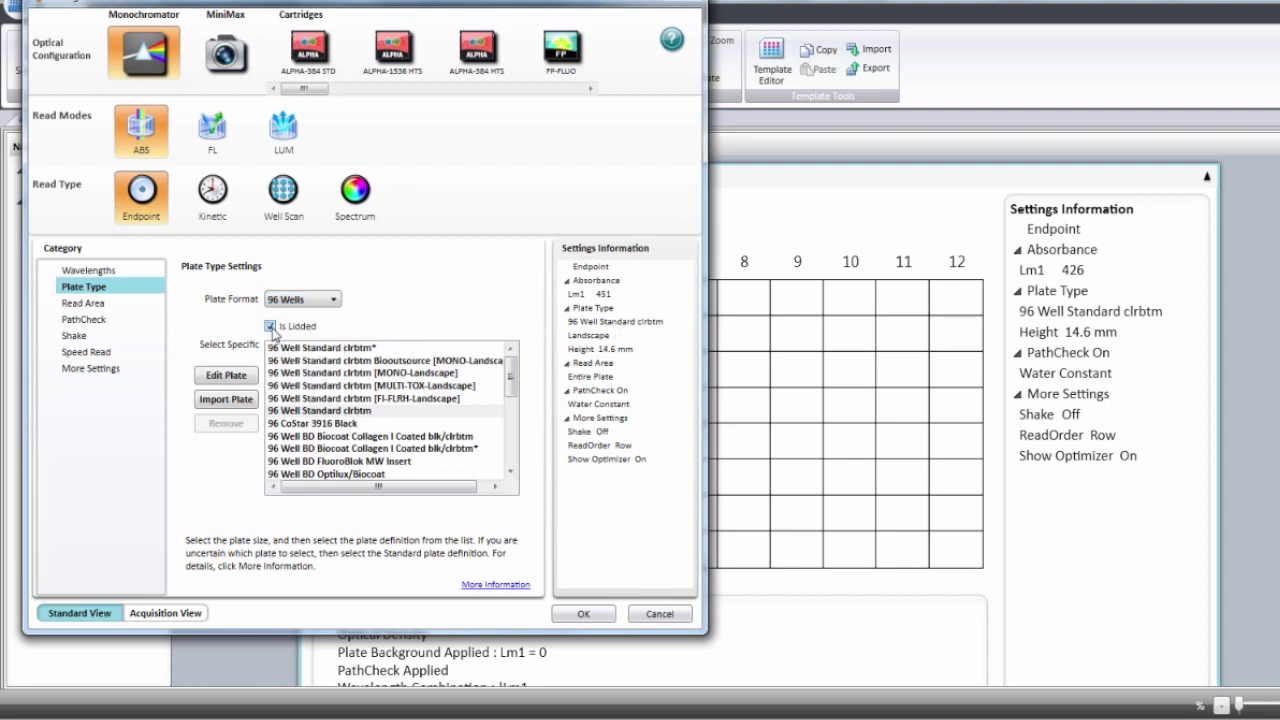
pyautogui.click(298, 411)
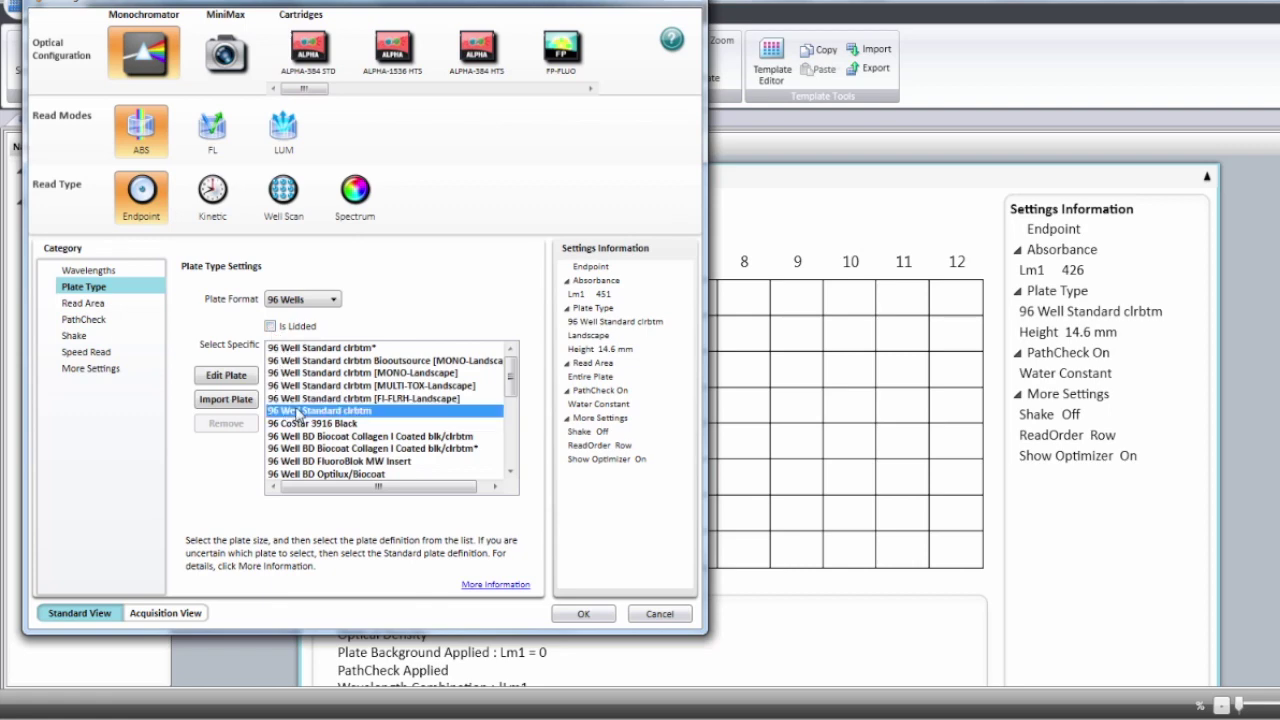
# Rename the plate definition to '96 Well Standard Elisa !' and save it.
pyautogui.click(247, 382)
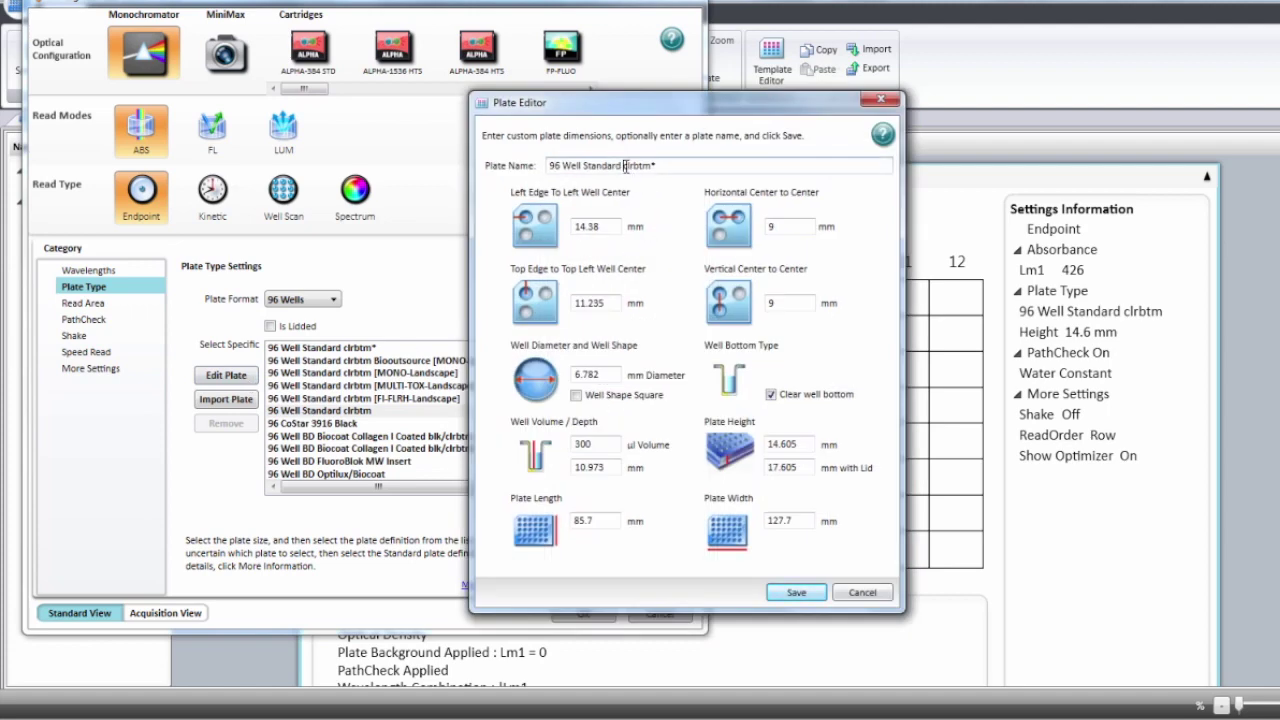
pyautogui.moveTo(625, 166); pyautogui.dragTo(651, 169)
pyautogui.write('Elisa !')
pyautogui.click(610, 228)
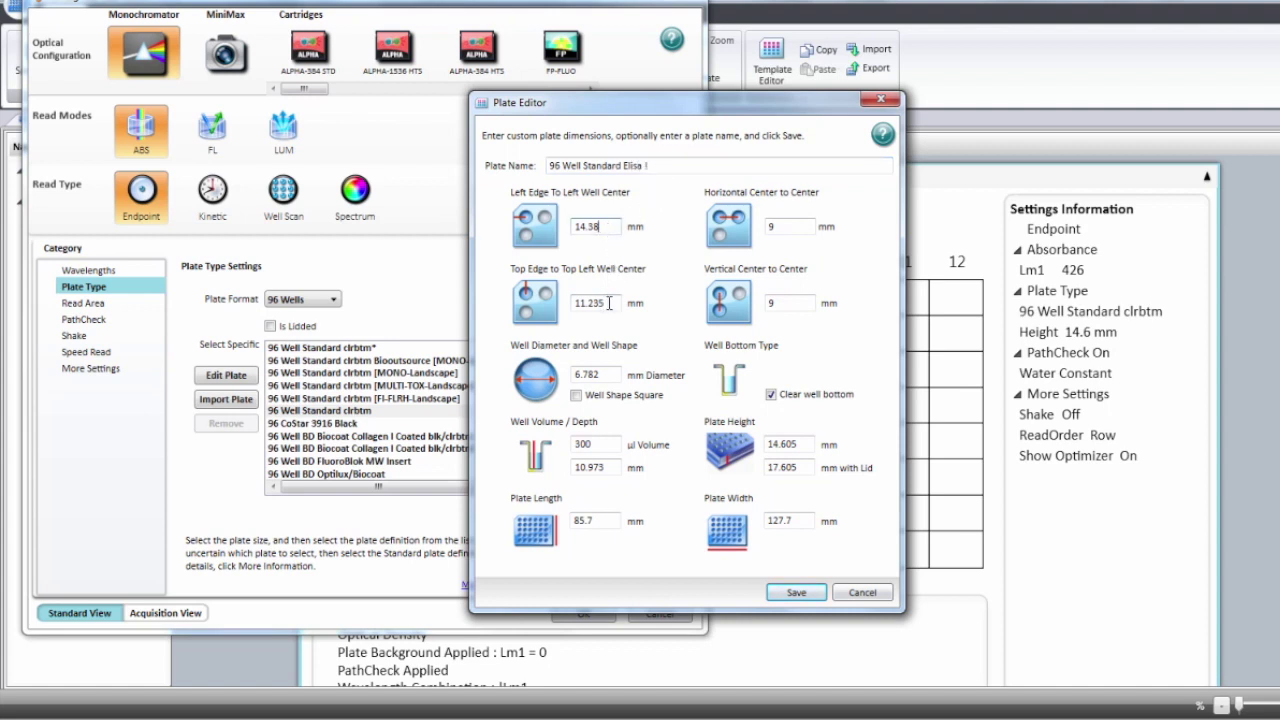
pyautogui.click(803, 596)
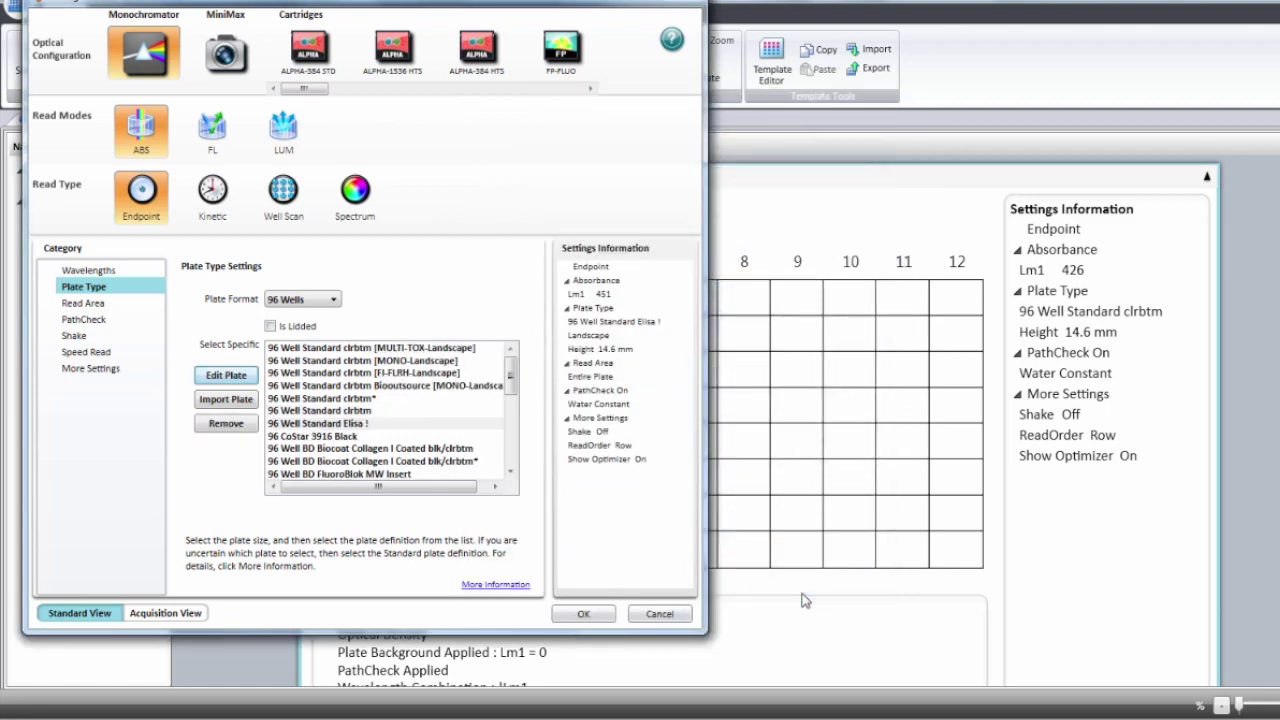
pyautogui.click(110, 304)
# Set the read area to every well on the plate and keep PathCheck enabled.
pyautogui.moveTo(220, 338); pyautogui.dragTo(270, 528)
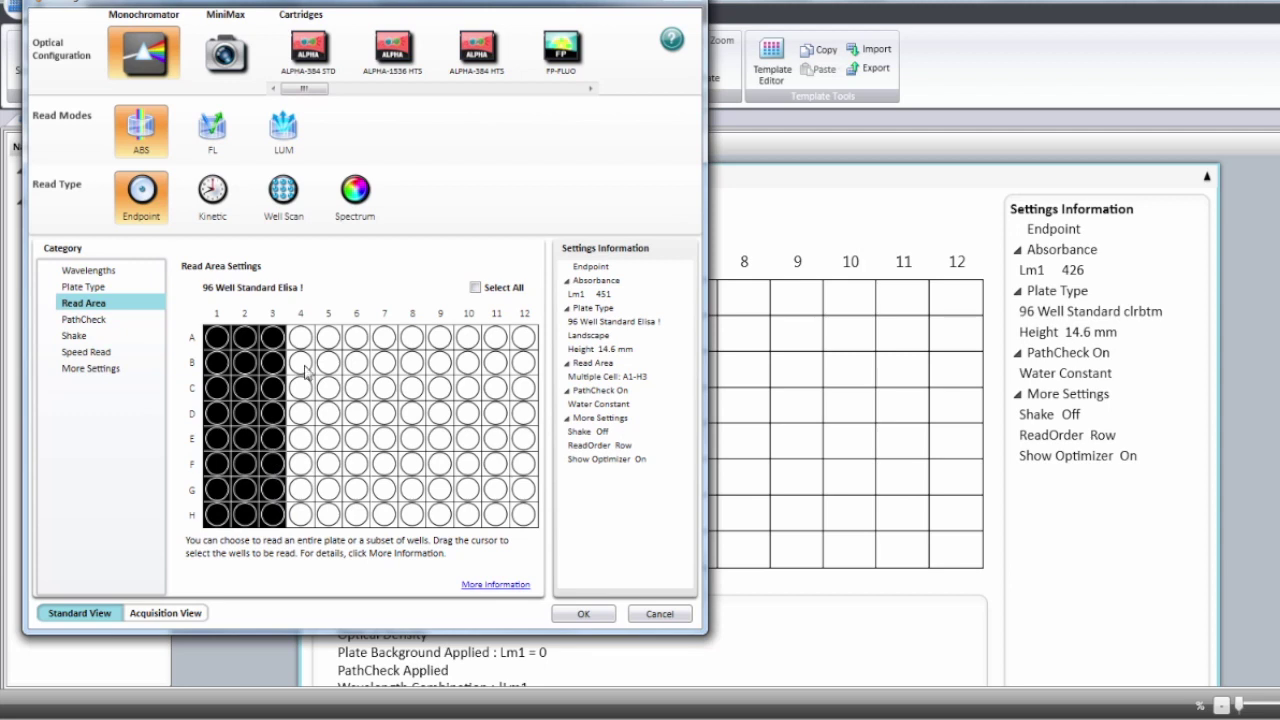
pyautogui.click(476, 288)
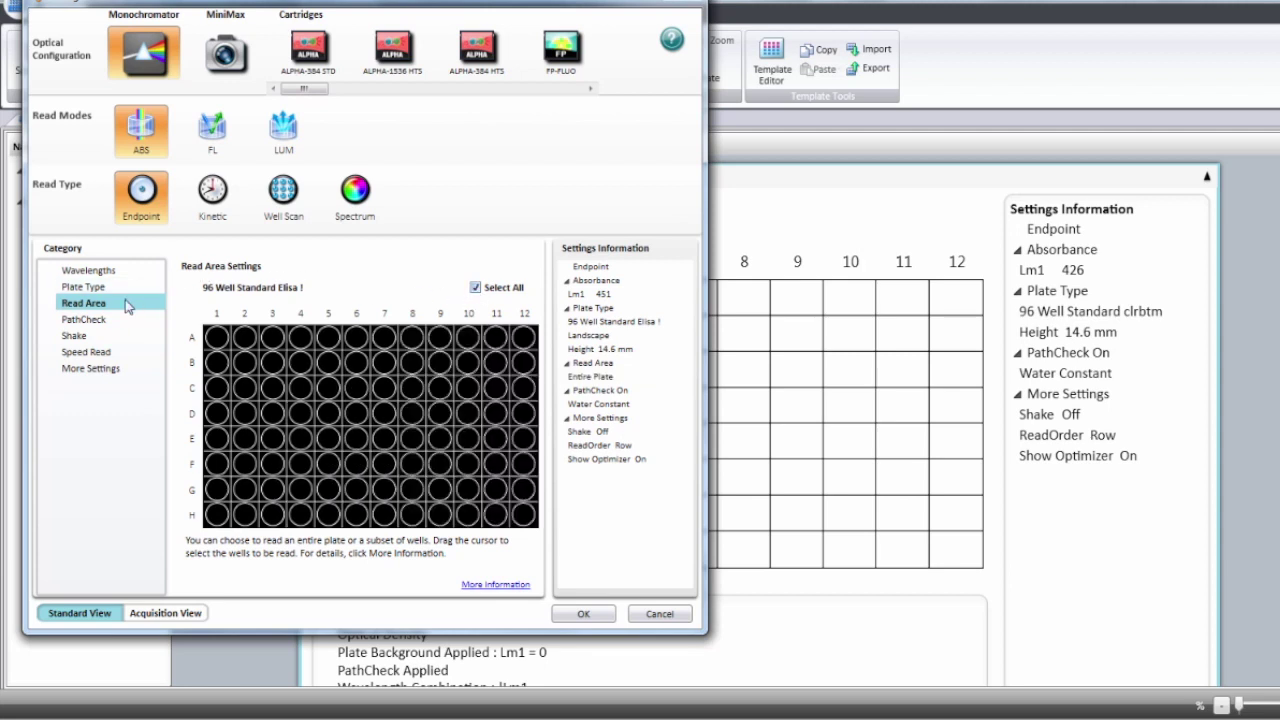
pyautogui.click(88, 320)
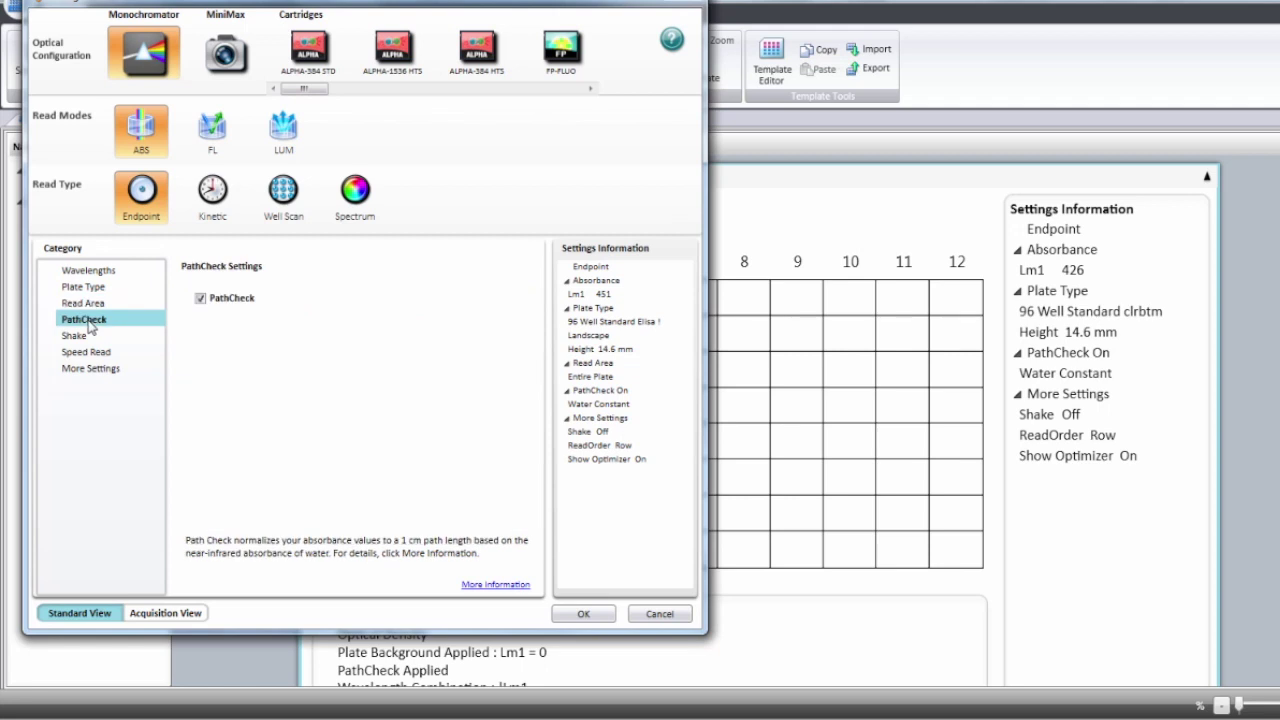
pyautogui.click(202, 300)
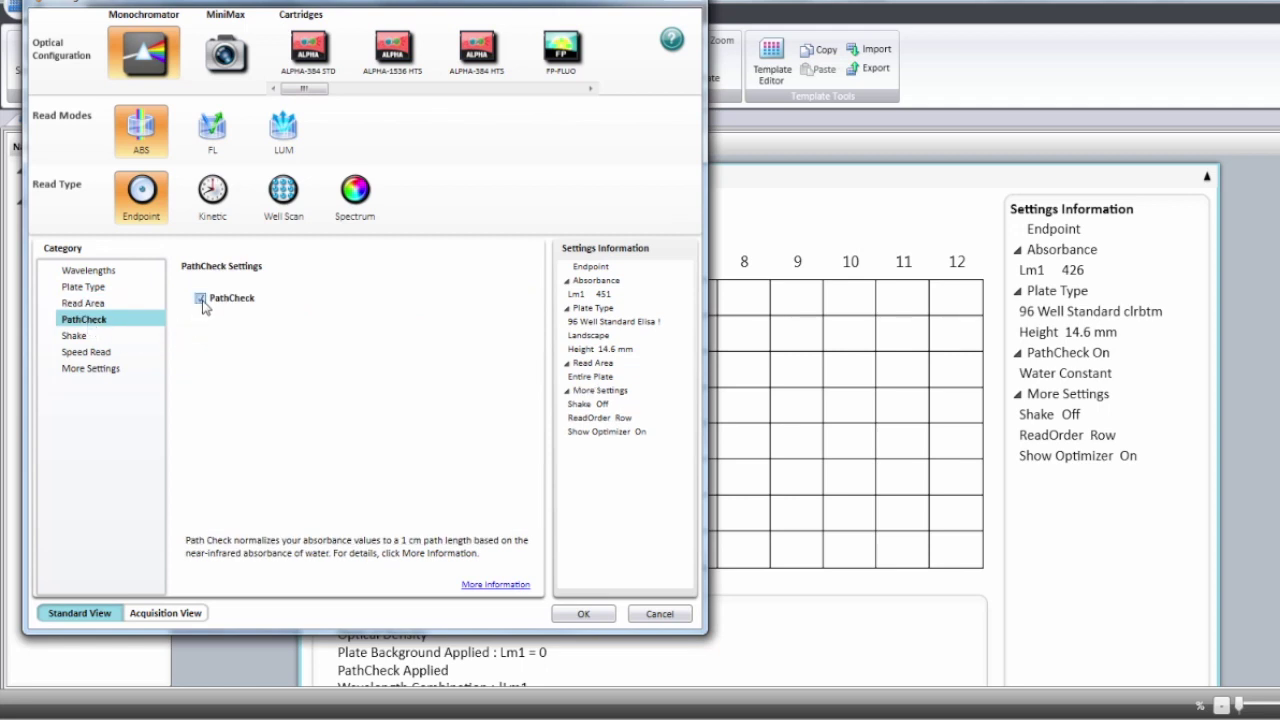
pyautogui.click(202, 300)
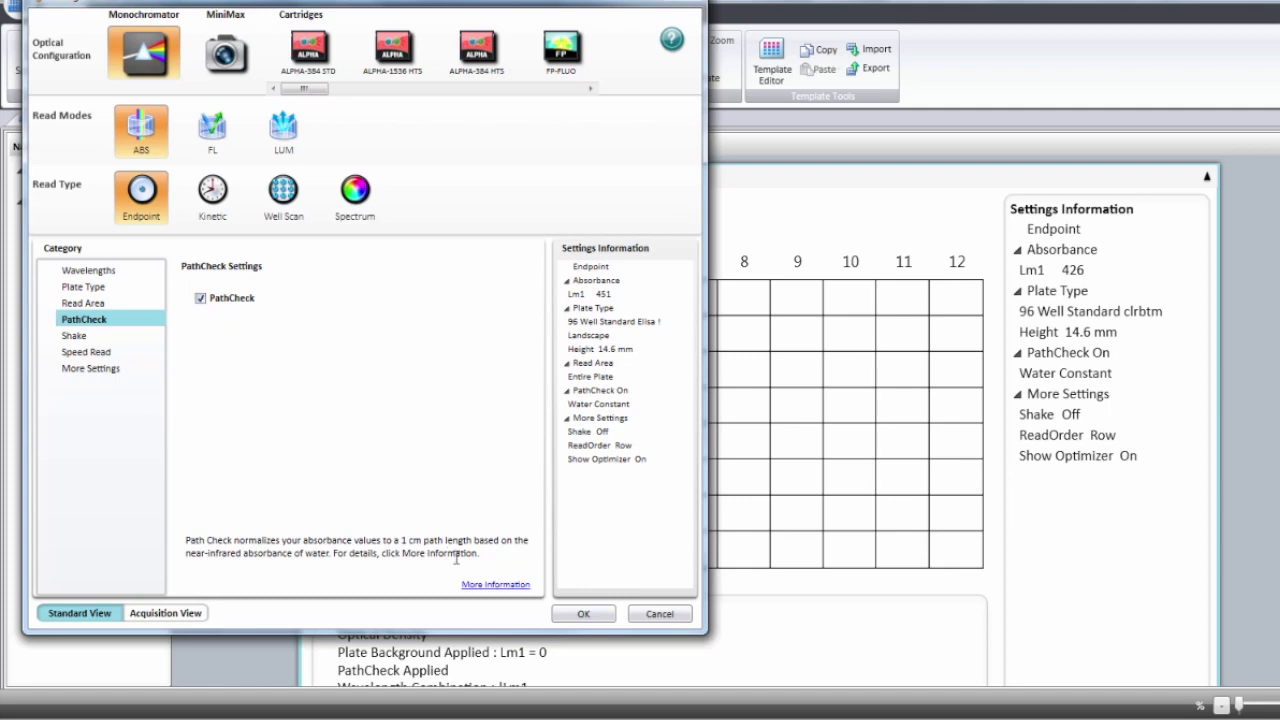
# Review the PathCheck More Information help page and close it.
pyautogui.click(499, 586)
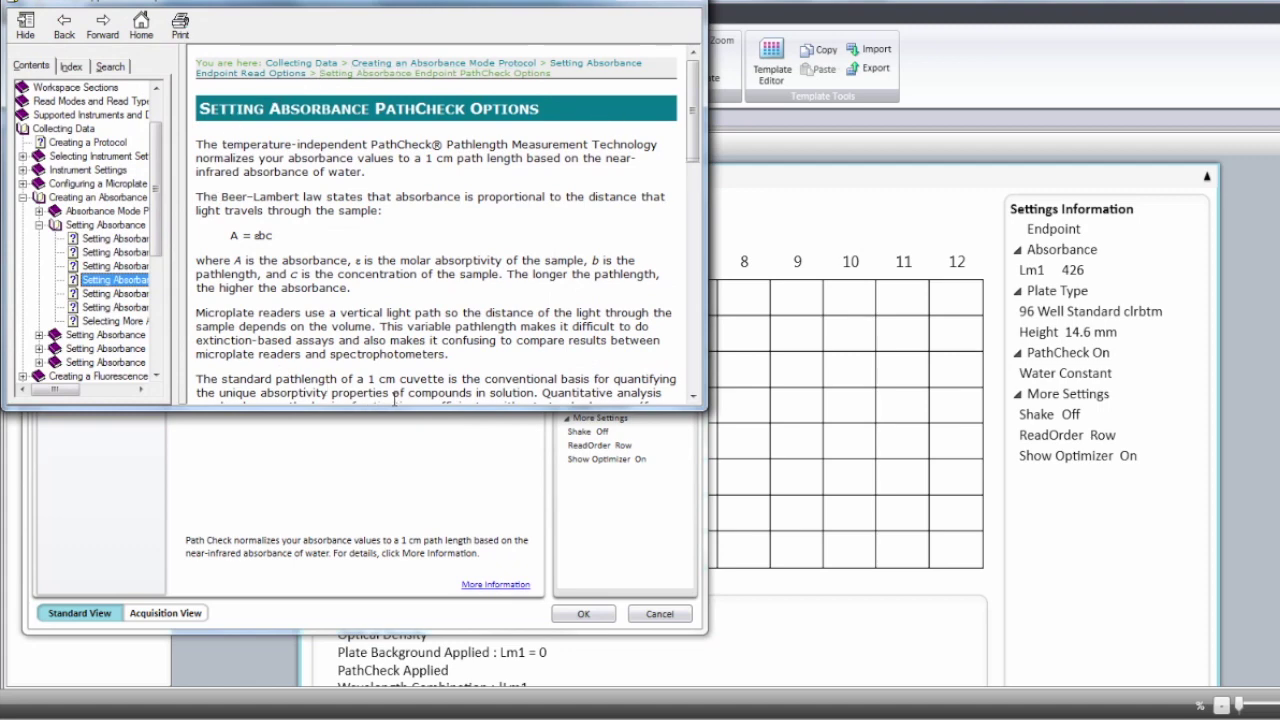
pyautogui.click(700, 4)
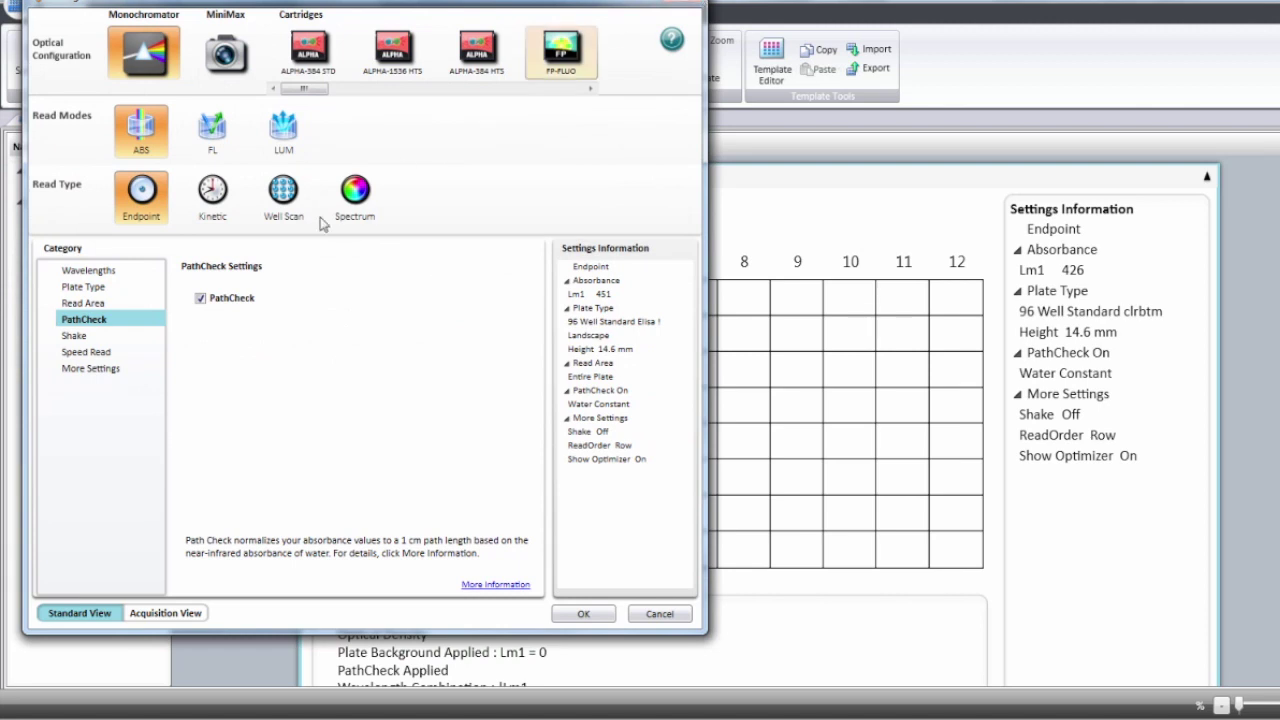
pyautogui.click(76, 338)
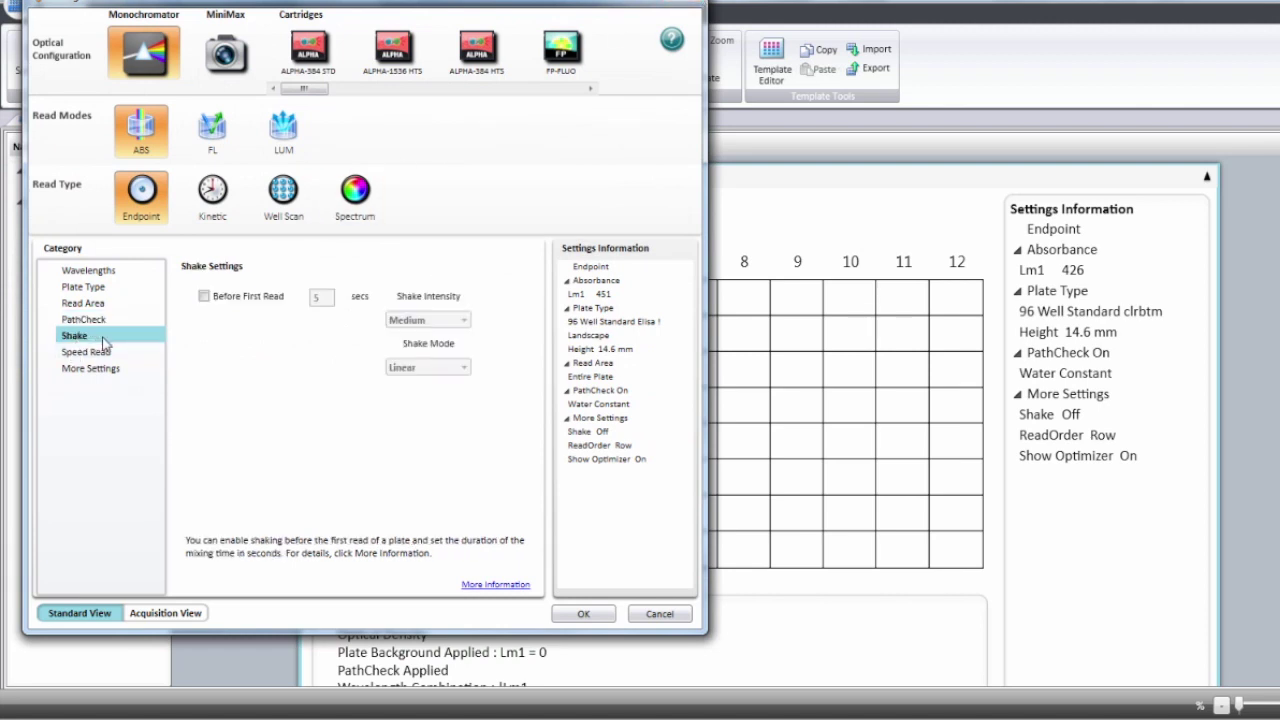
# Enable a 15-second Medium, Linear shake before the first read, and turn Speed Read on.
pyautogui.click(205, 297)
pyautogui.doubleClick(318, 297)
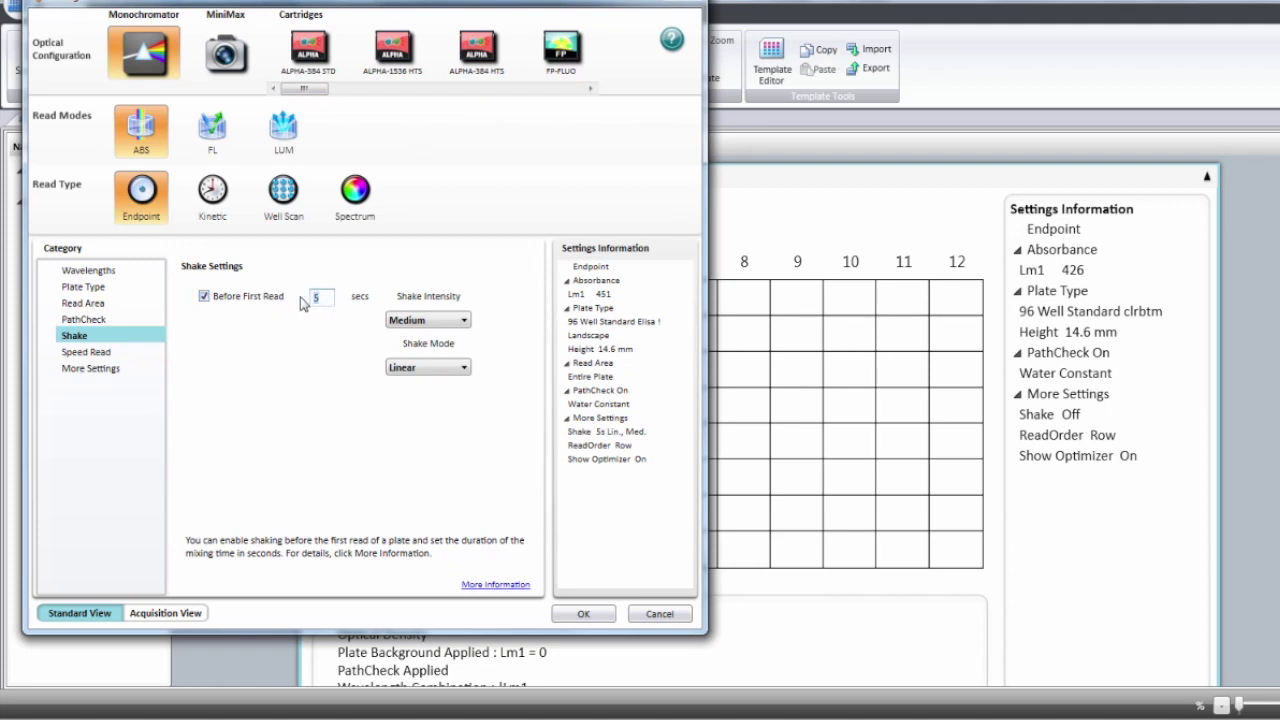
pyautogui.write('15')
pyautogui.click(463, 322)
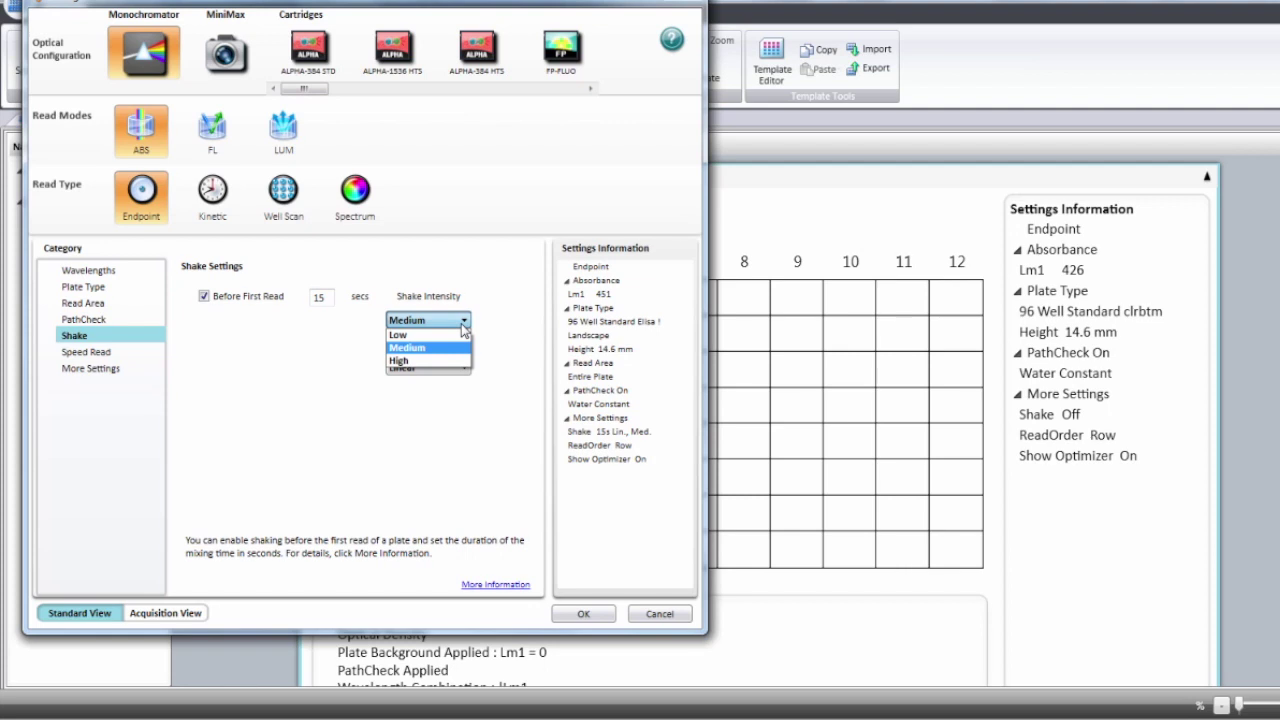
pyautogui.click(463, 323)
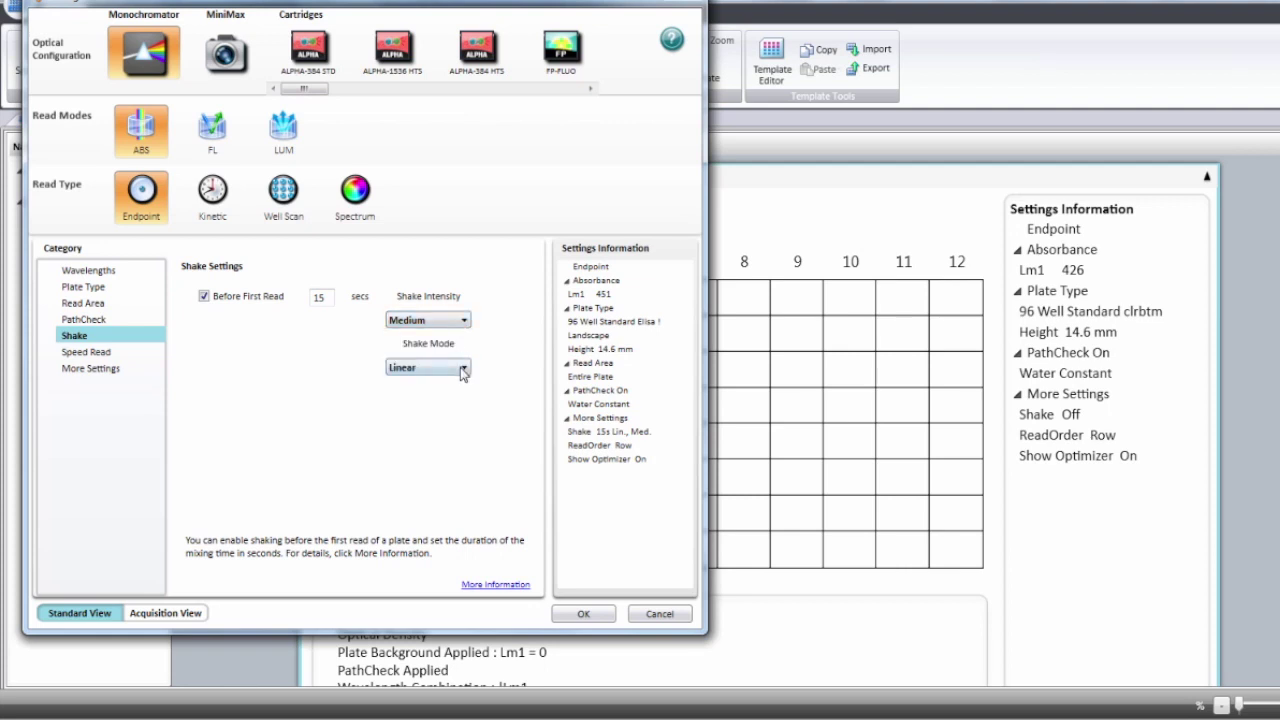
pyautogui.click(463, 370)
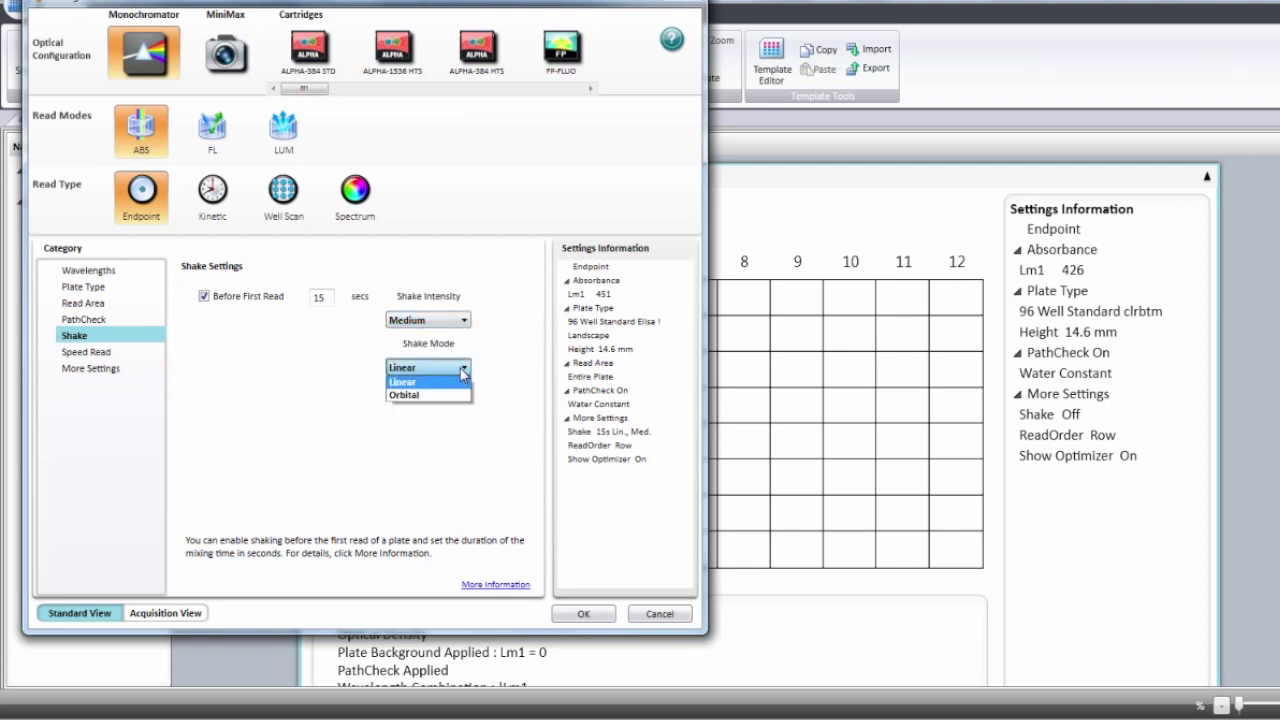
pyautogui.click(462, 372)
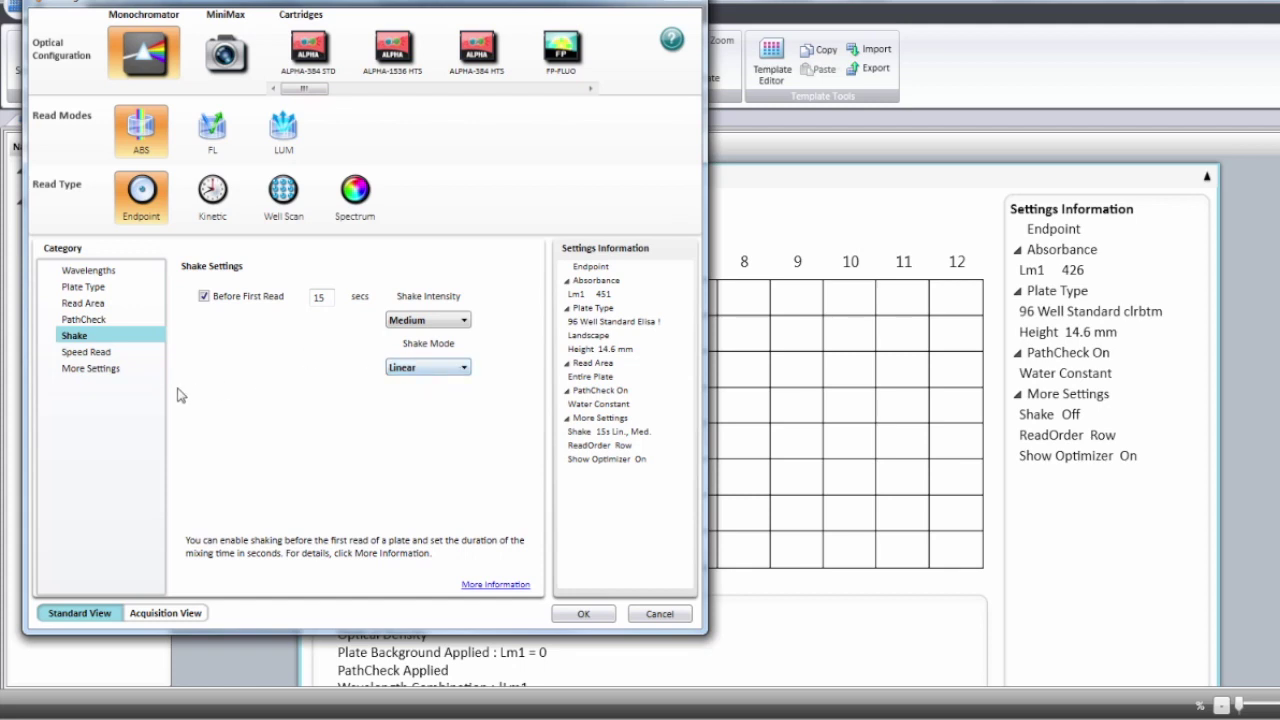
pyautogui.click(115, 356)
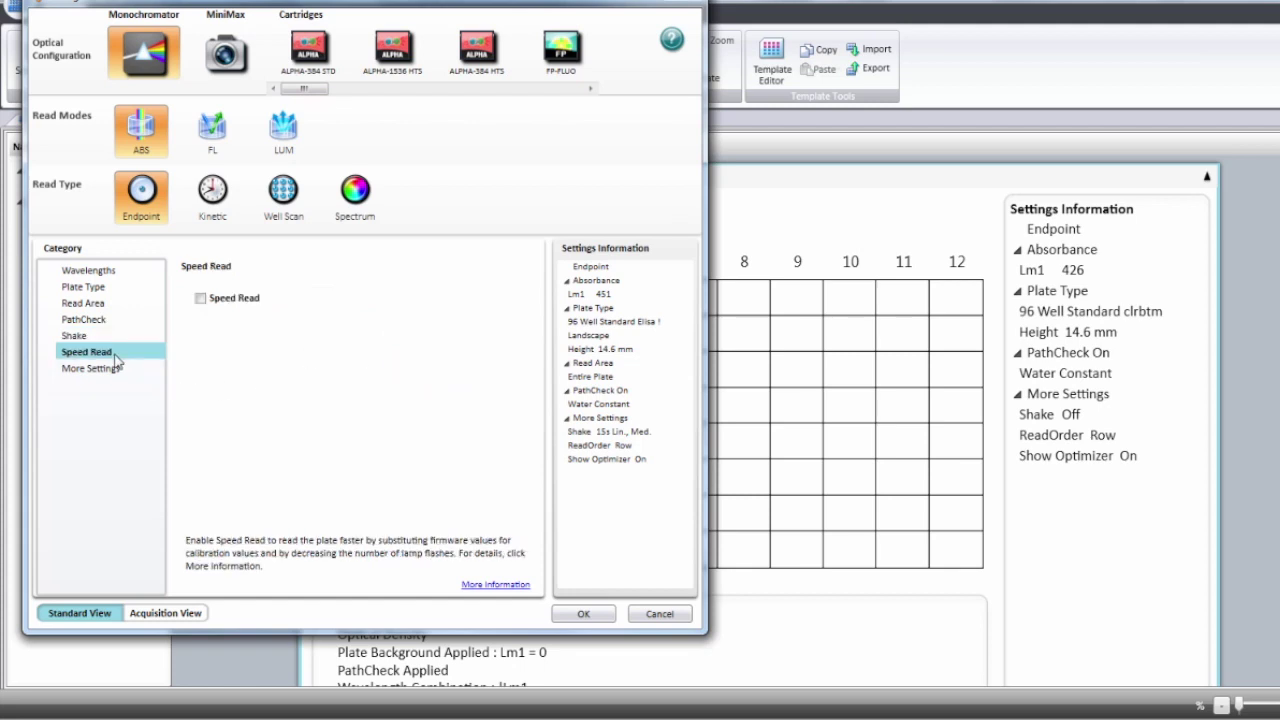
pyautogui.click(201, 298)
# Turn Speed Read back off and set the Read Order to Column.
pyautogui.click(201, 298)
pyautogui.click(114, 372)
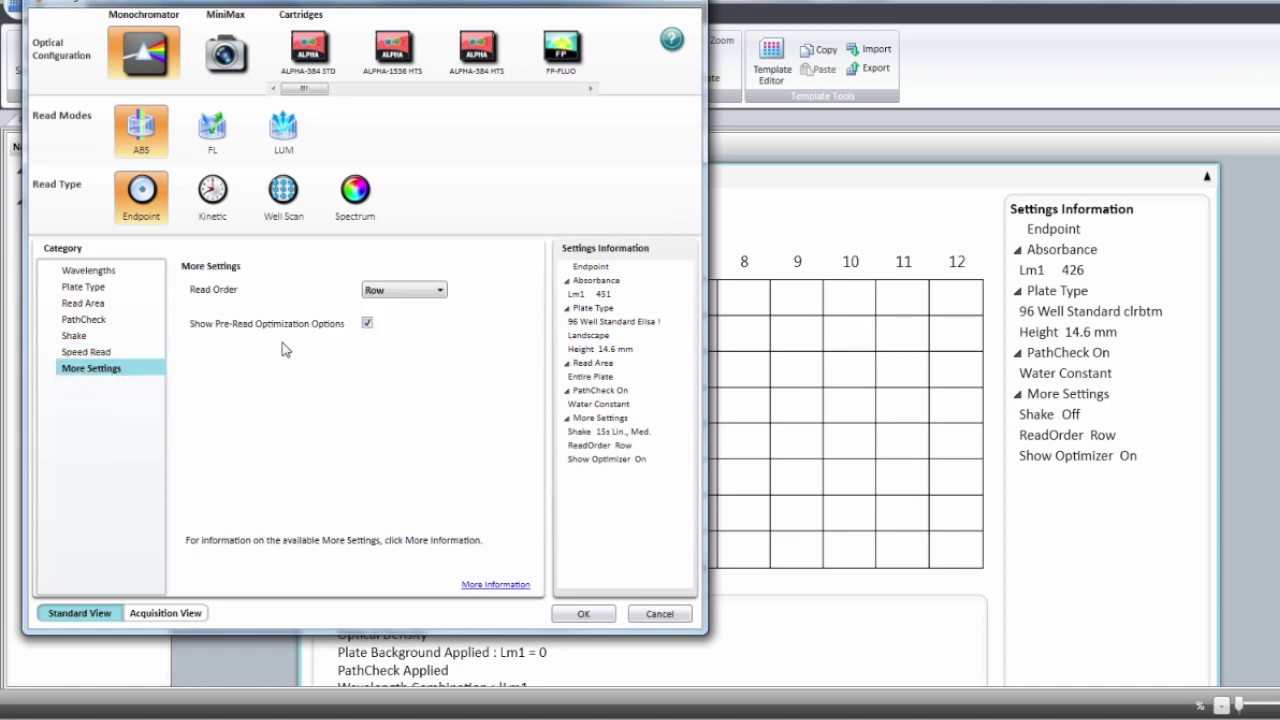
pyautogui.click(440, 292)
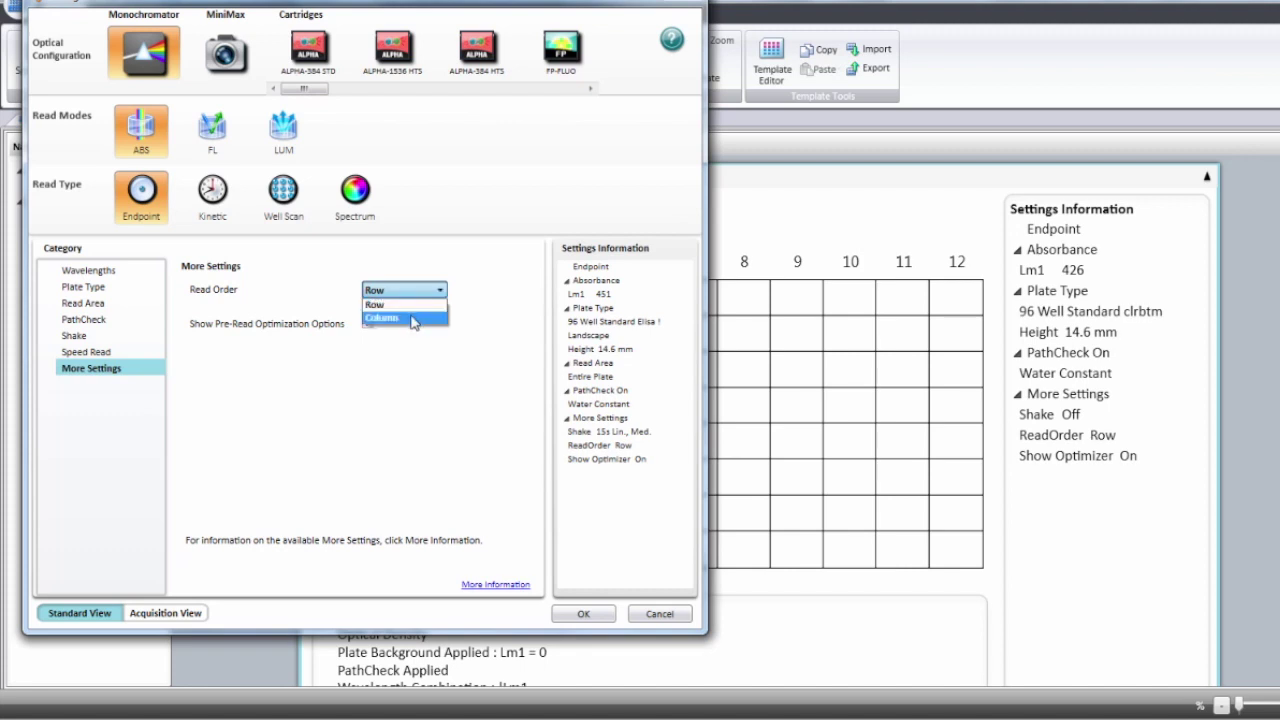
pyautogui.click(412, 319)
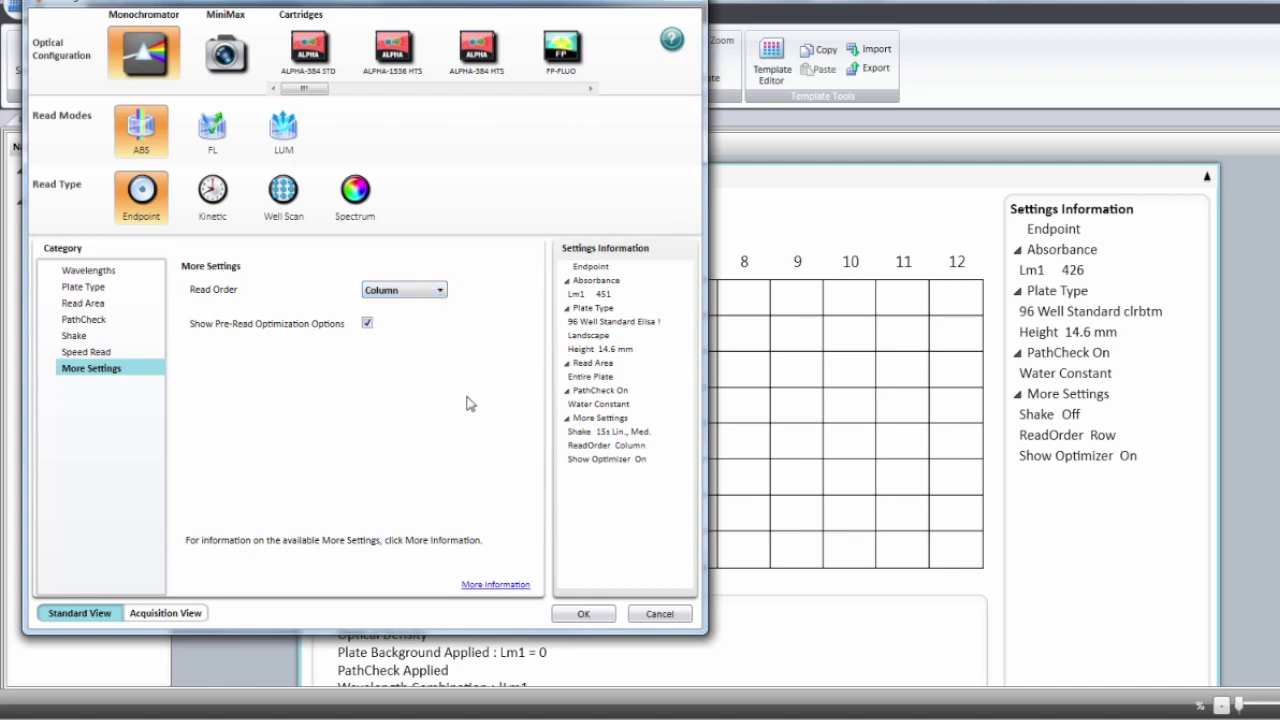
# Check the More Settings help on SpectraMax i3x, close it, and apply Plate1's settings.
pyautogui.click(500, 588)
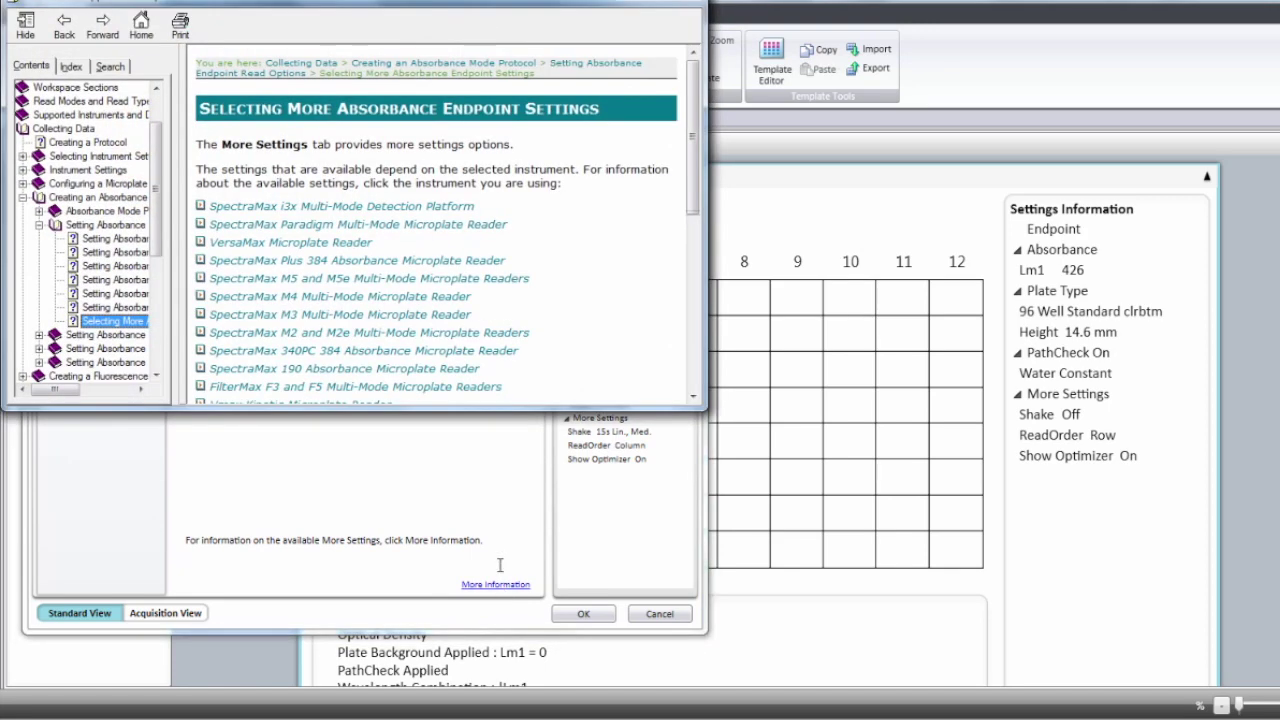
pyautogui.click(455, 208)
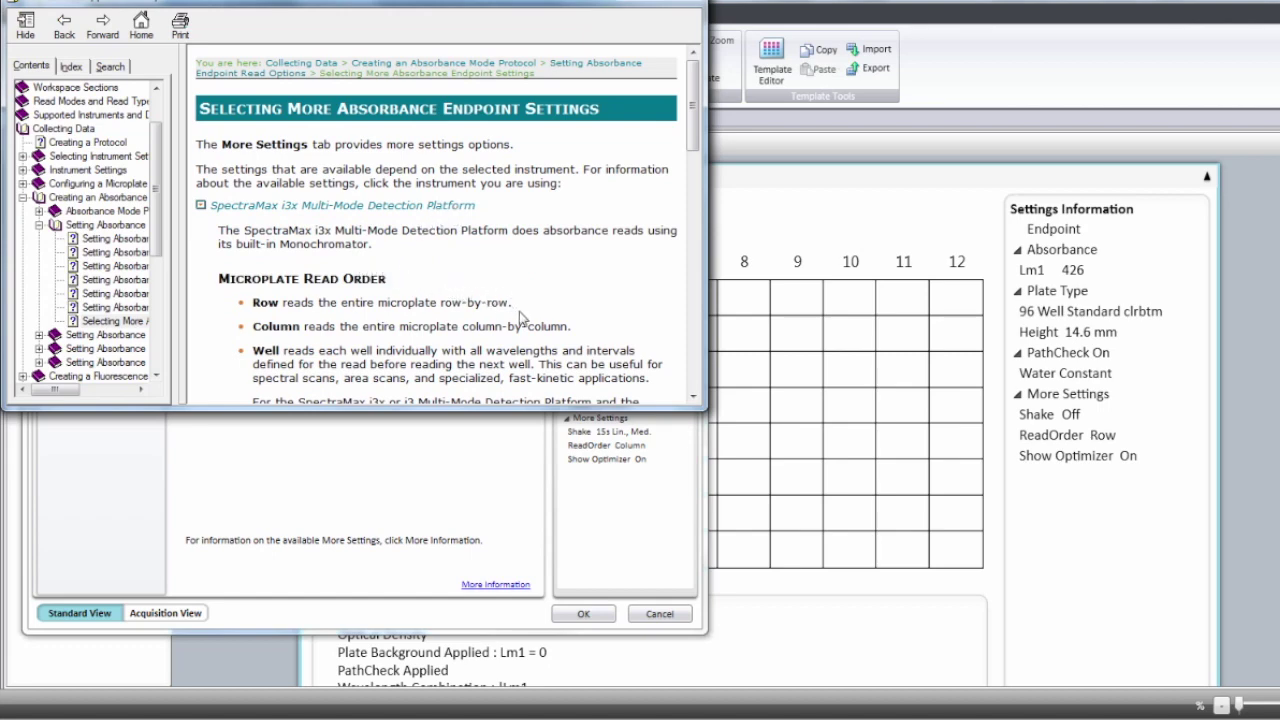
pyautogui.click(686, 3)
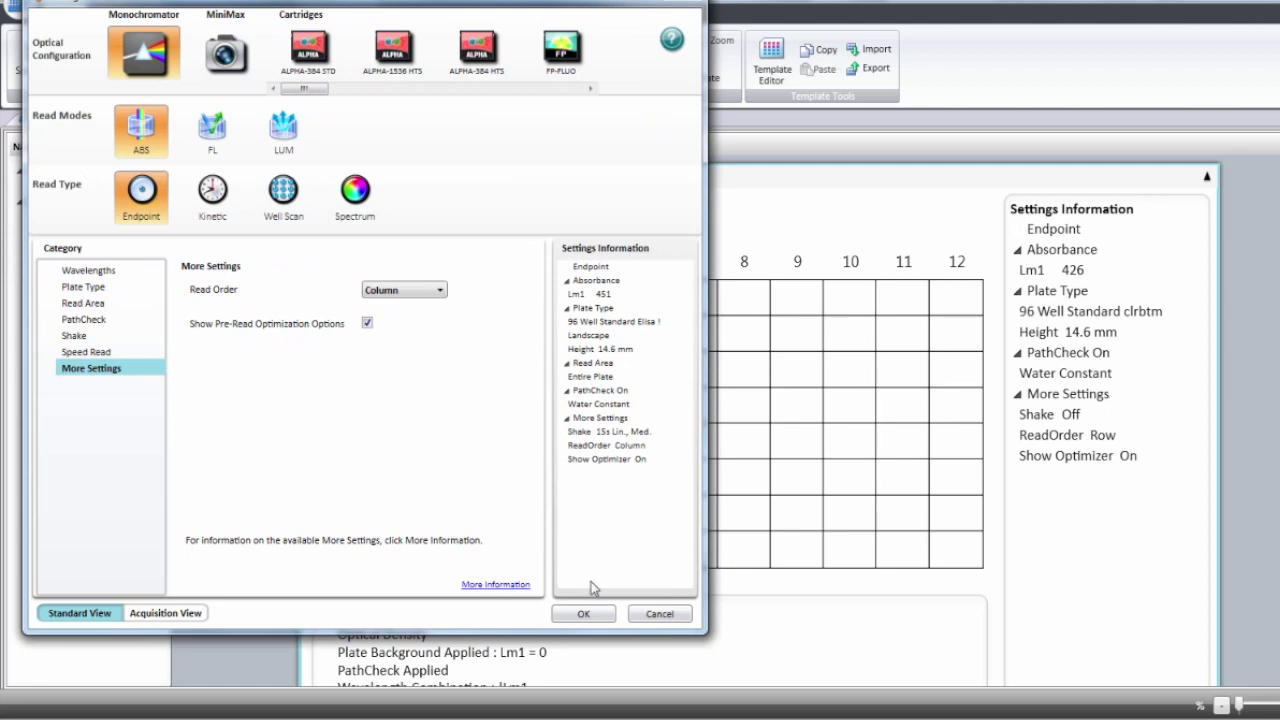
pyautogui.click(583, 613)
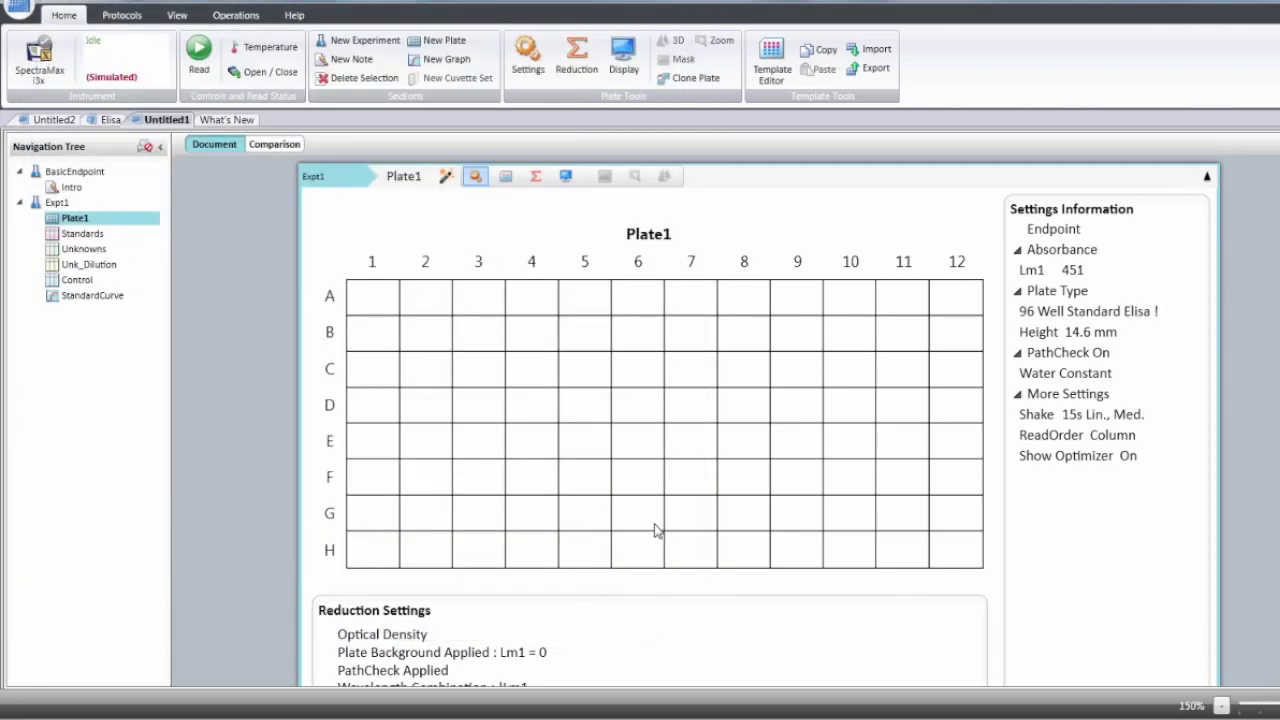